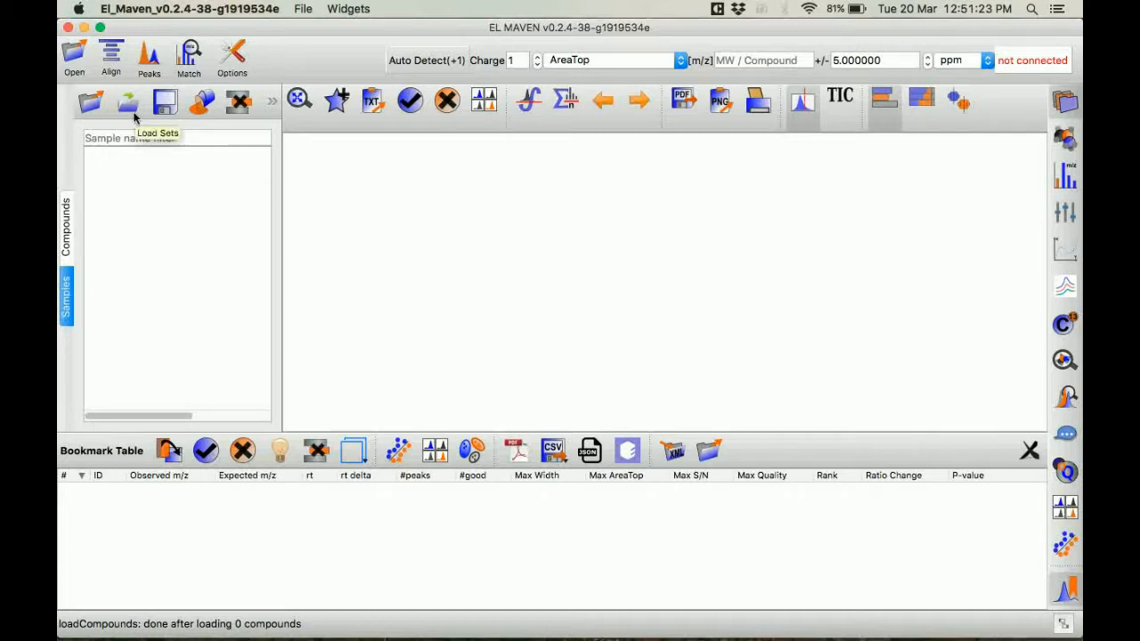
Load all sample files from 091215_0i.mzXML through 091215_240M.mzXML in the Mzxml files folder.
left_click(74, 71)
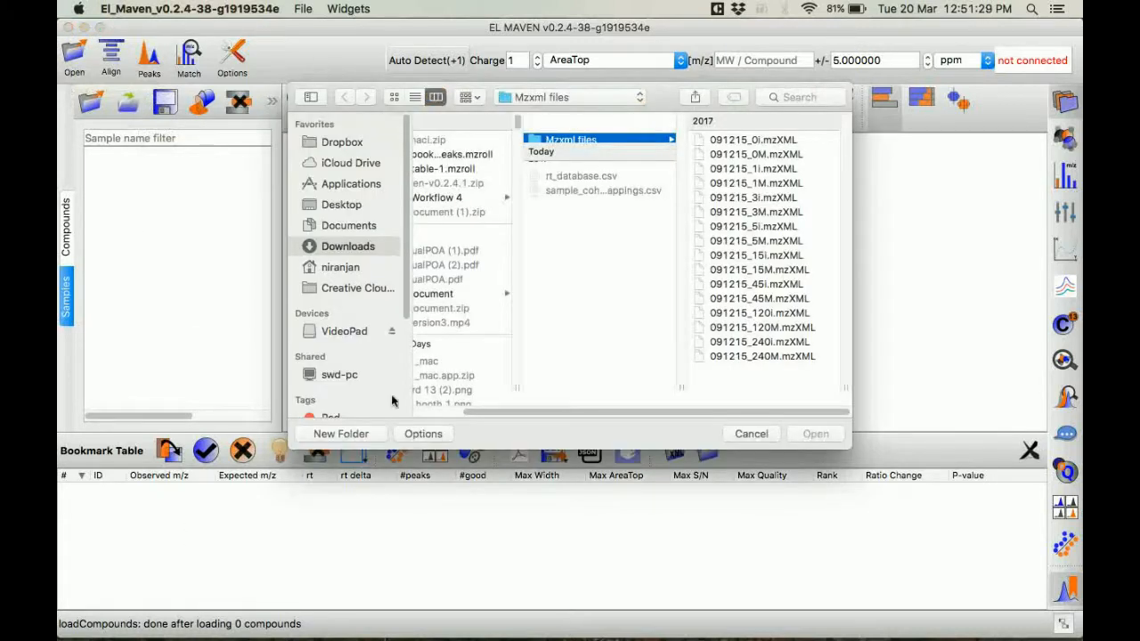
left_click(769, 140)
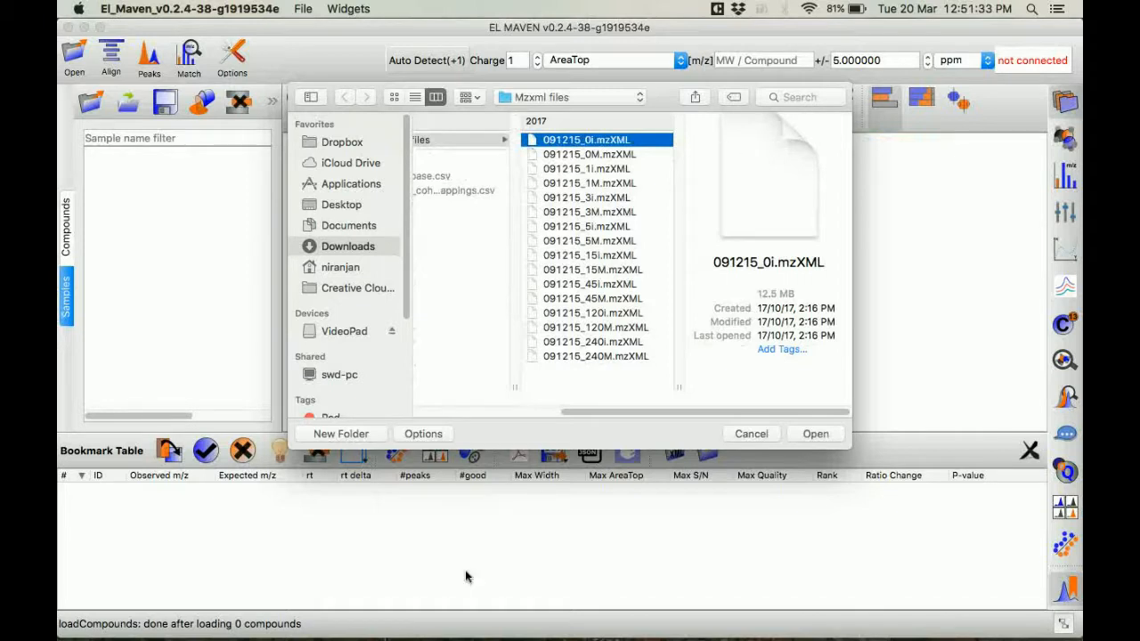
key("shift+Down")
key("shift+Down")
key("shift+Down")
key("shift+Down")
key("shift+Down")
key("shift+Down")
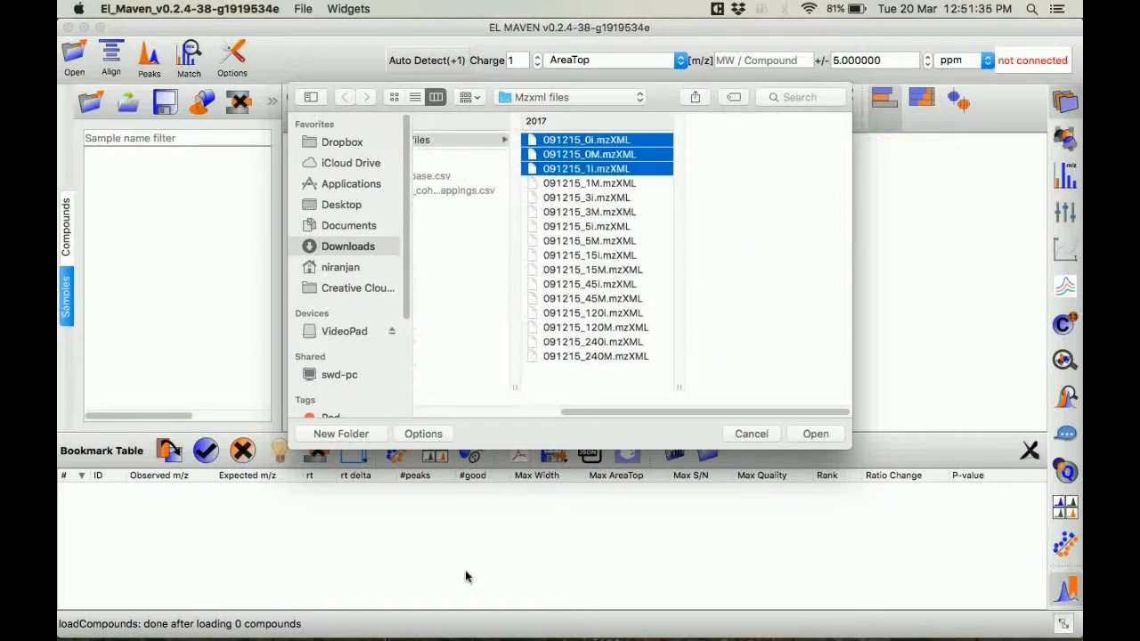
key("shift+Down")
key("shift+Down")
key("shift+Down")
key("shift+Down")
key("shift+Down")
key("shift+Down")
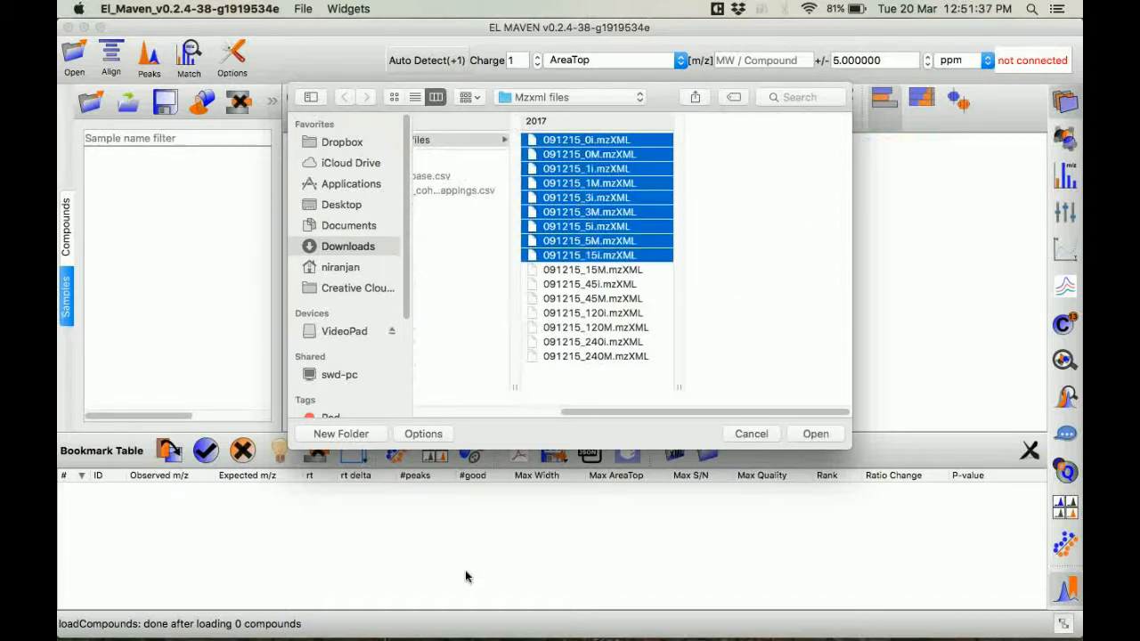
key("shift+Down")
key("shift+Down")
key("shift+Down")
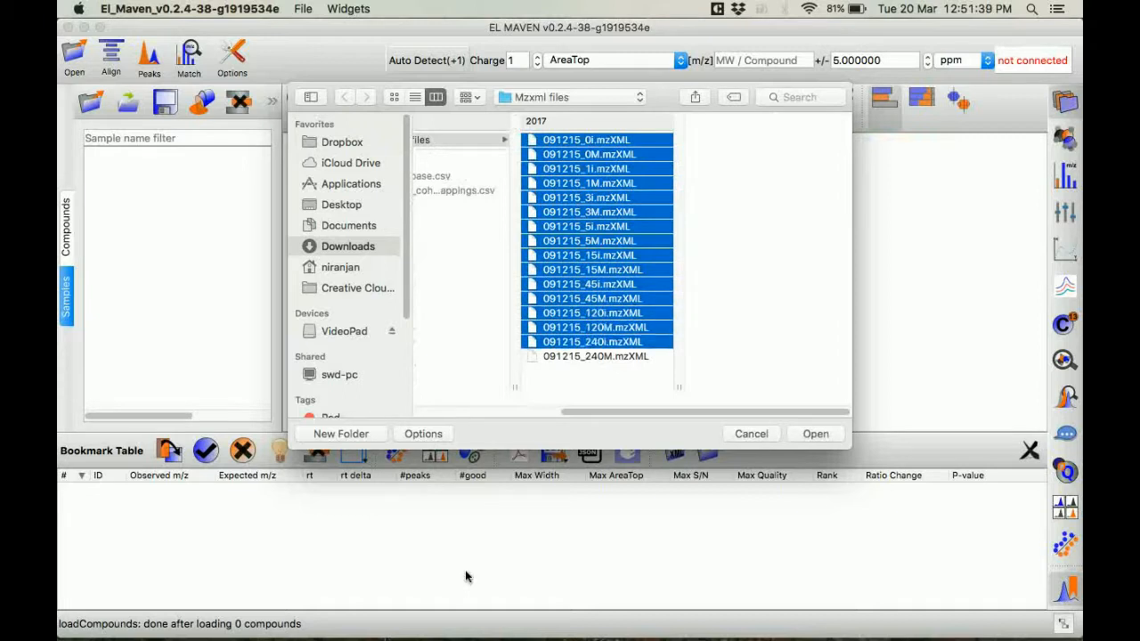
left_click(825, 435)
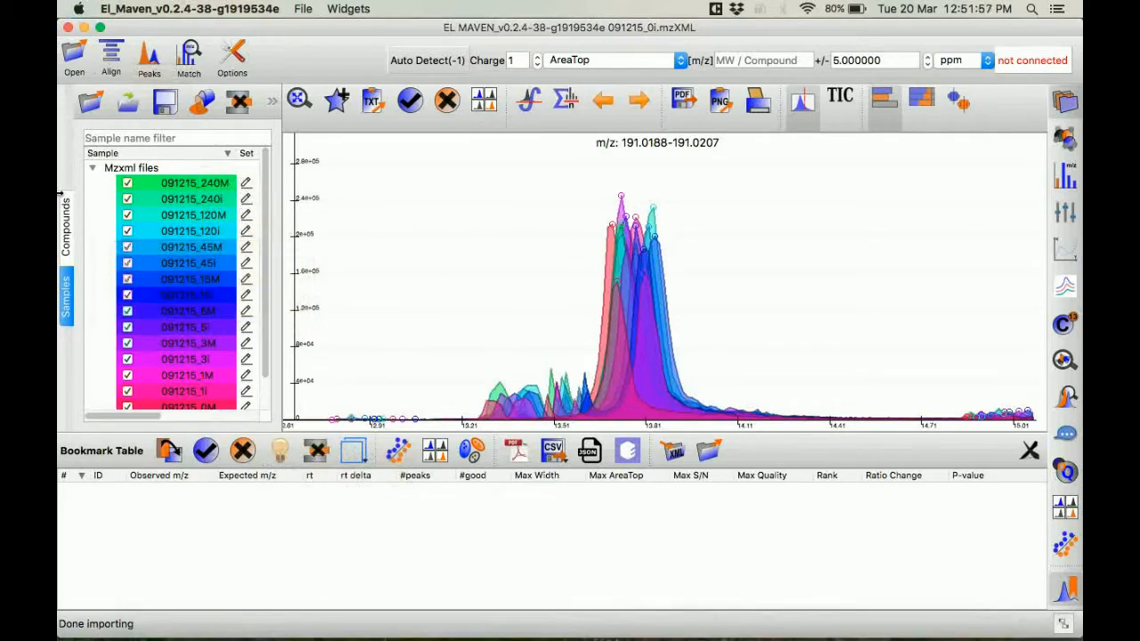
Show the compound list and choose KNOWNS as the compound database.
left_click(67, 223)
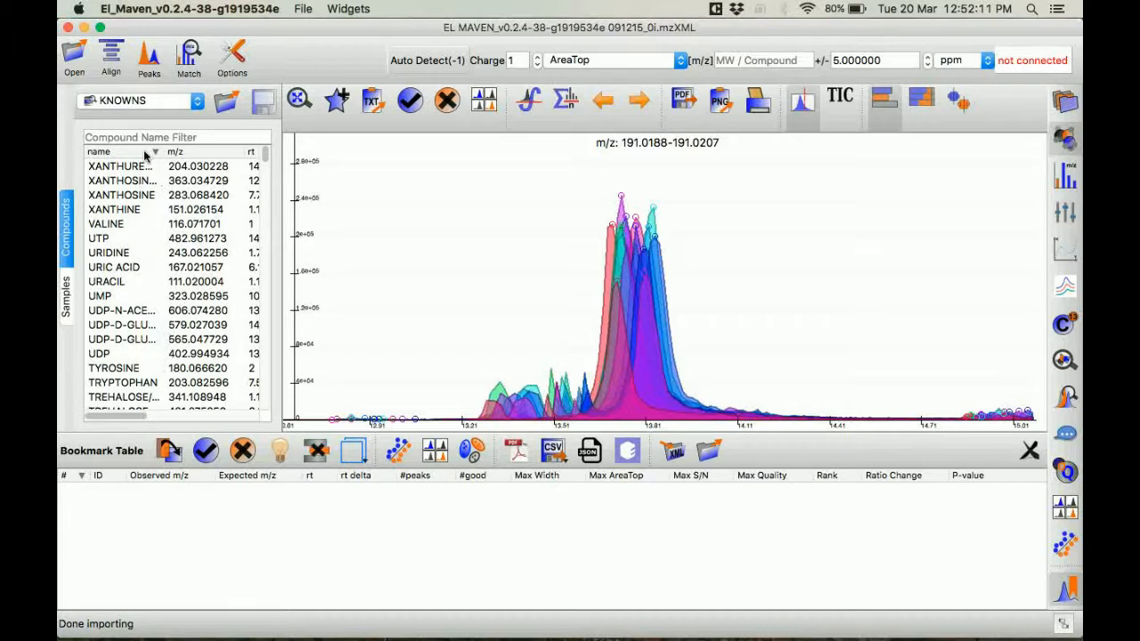
left_click(226, 105)
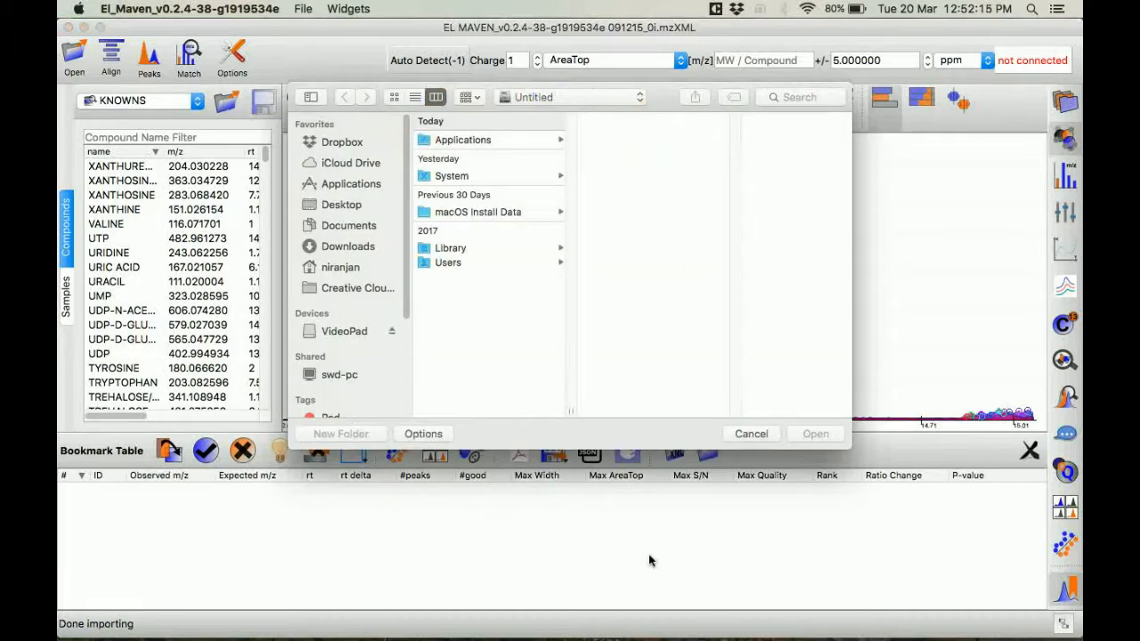
left_click(750, 434)
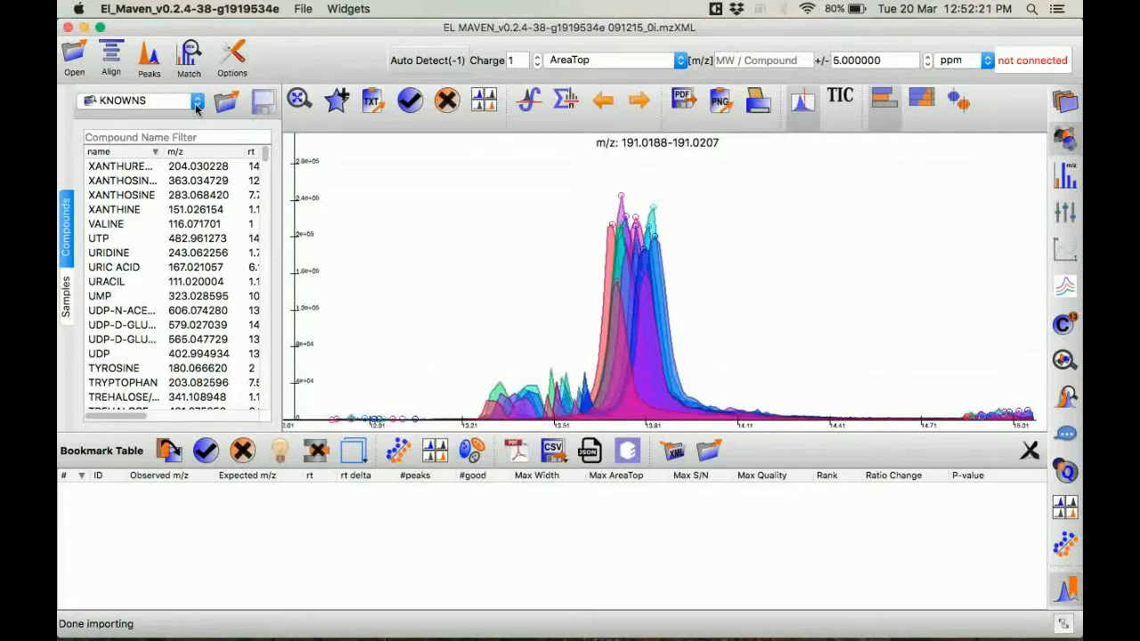
left_click(197, 103)
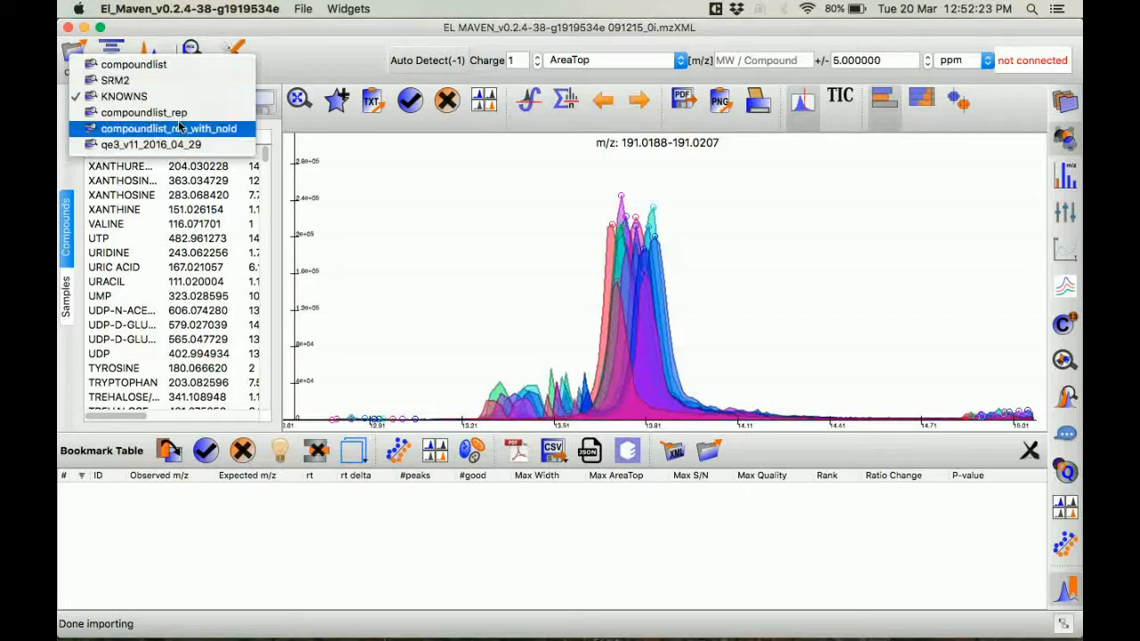
left_click(159, 102)
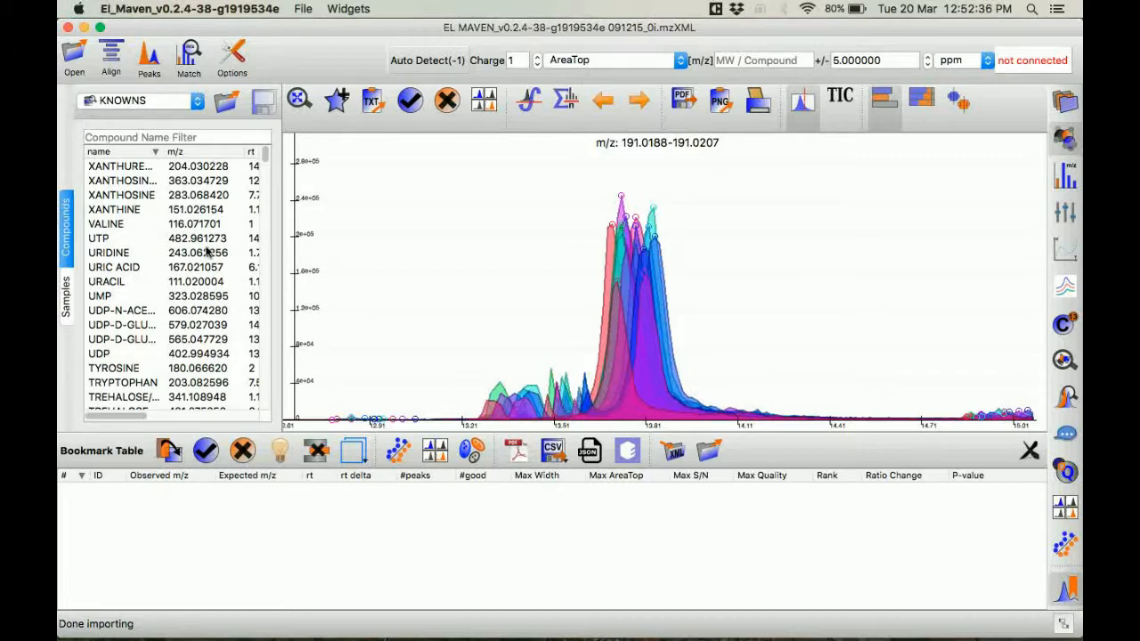
Run peak detection against the KNOWNS database and hide the bookmark table to give Peak Table 1 the full width.
left_click(153, 71)
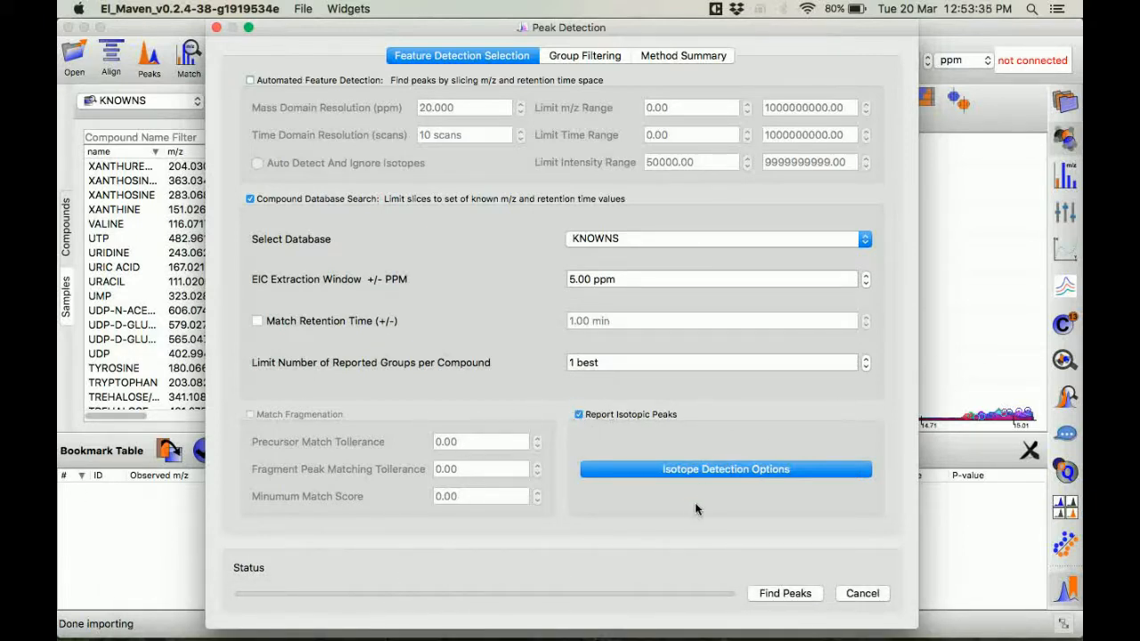
left_click(778, 592)
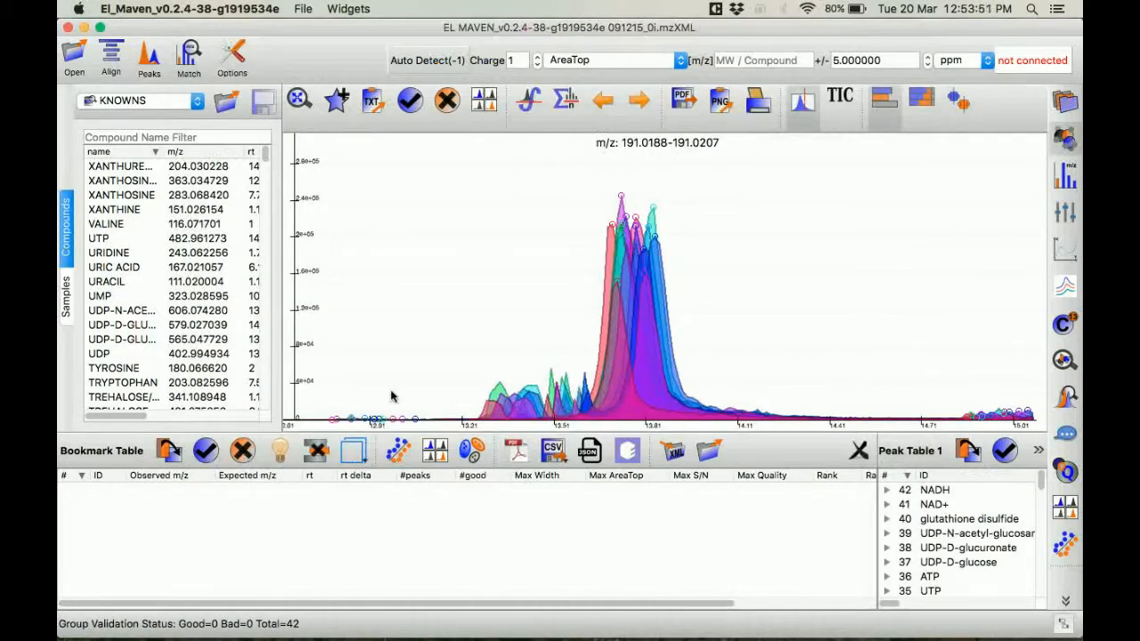
left_click(654, 244)
mouse_move(654, 246)
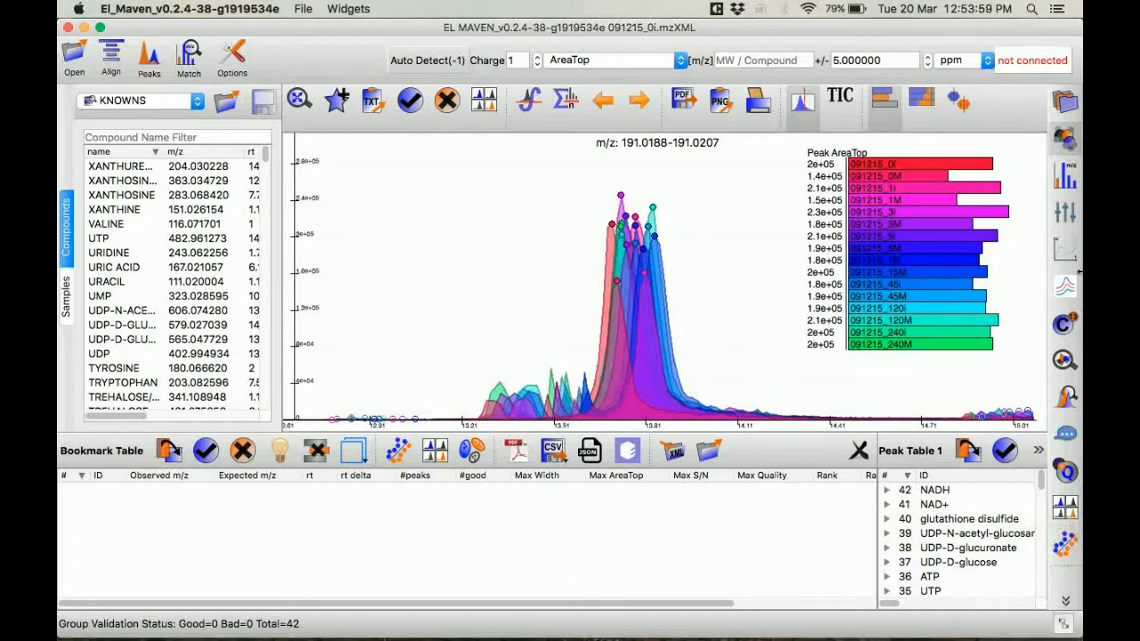
left_click(1065, 602)
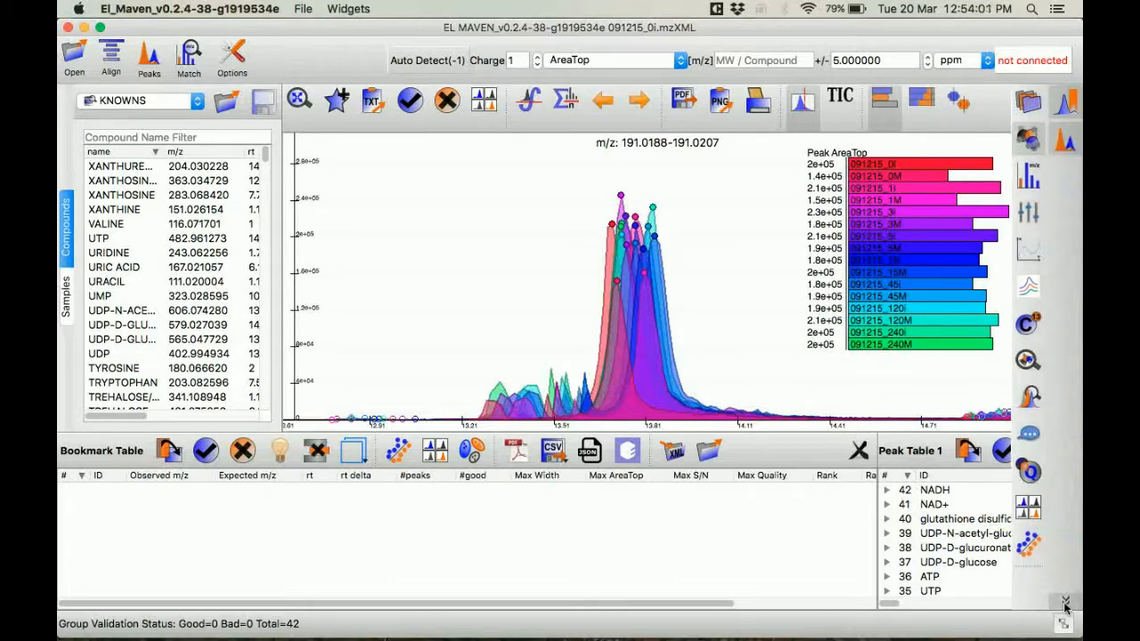
left_click(1066, 111)
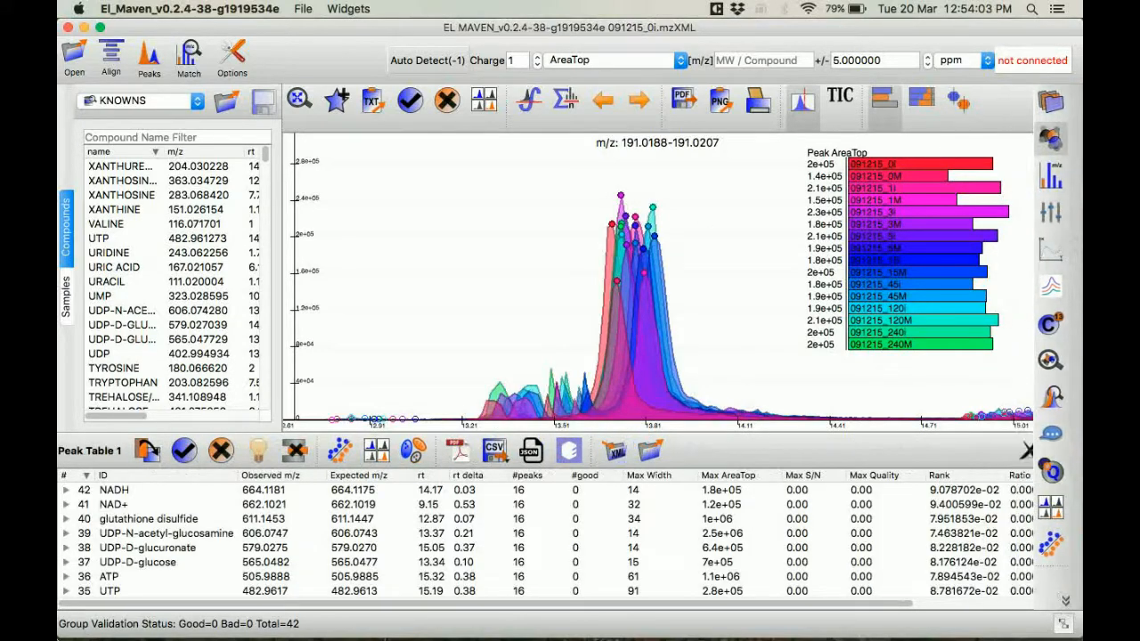
Inspect the chromatogram peaks of NADH, NAD+ and glutathione disulfide from Peak Table 1.
left_click(119, 493)
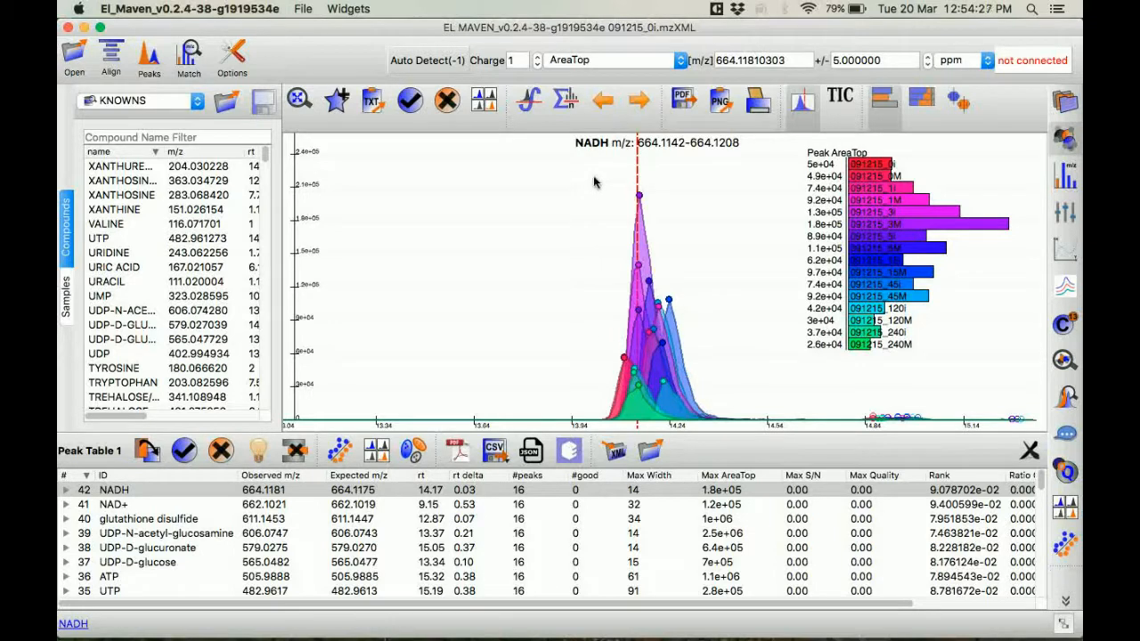
left_click(103, 506)
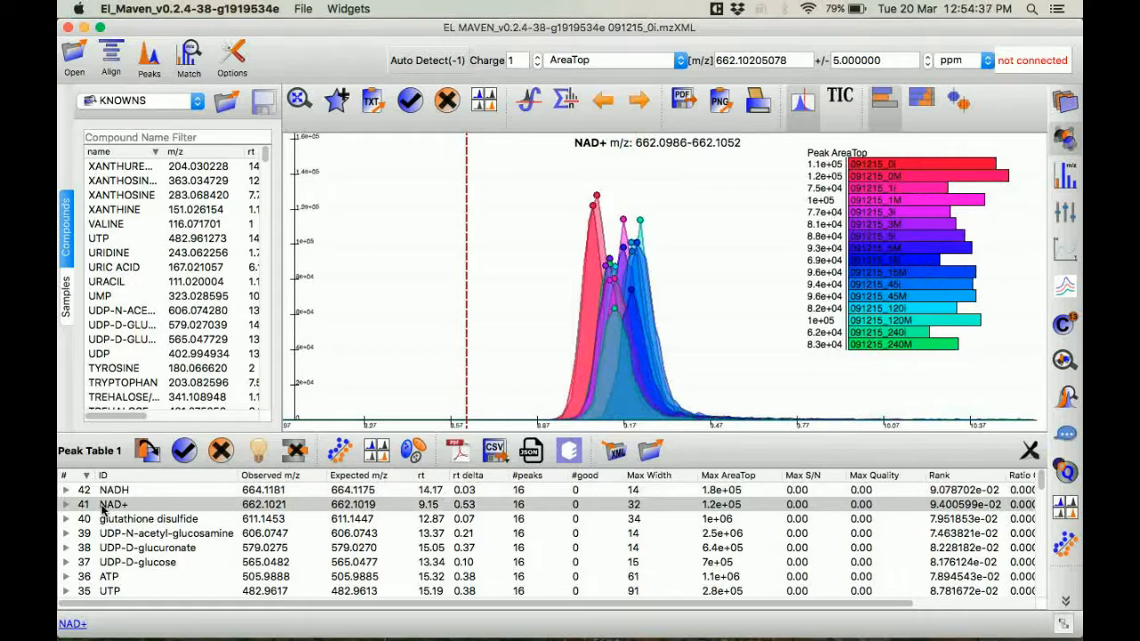
key("Down")
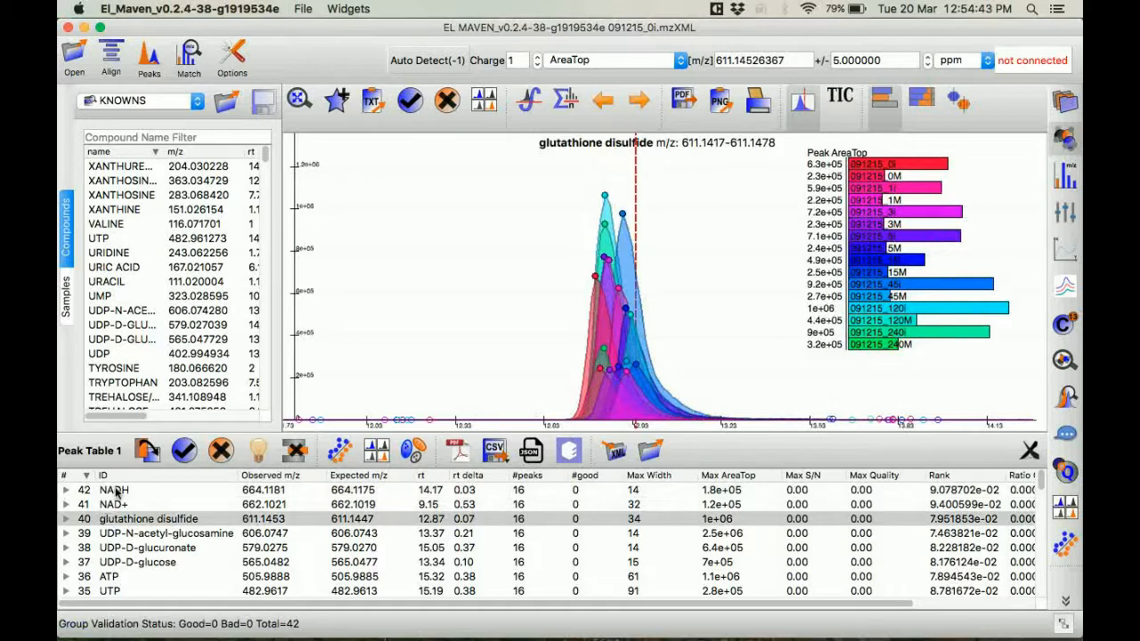
left_click(116, 491)
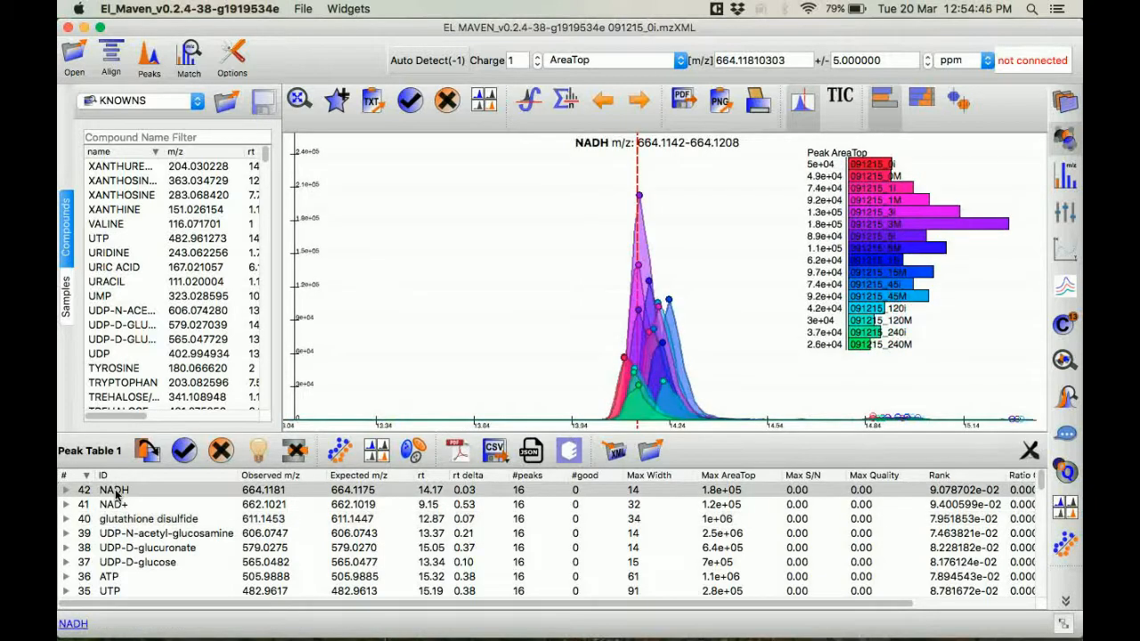
Mark NADH, NAD+, UDP-N-acetyl-glucosamine, UDP-D-glucuronate, UDP-D-glucose and ATP as good and glutathione disulfide as bad.
left_click(184, 451)
left_click(652, 347)
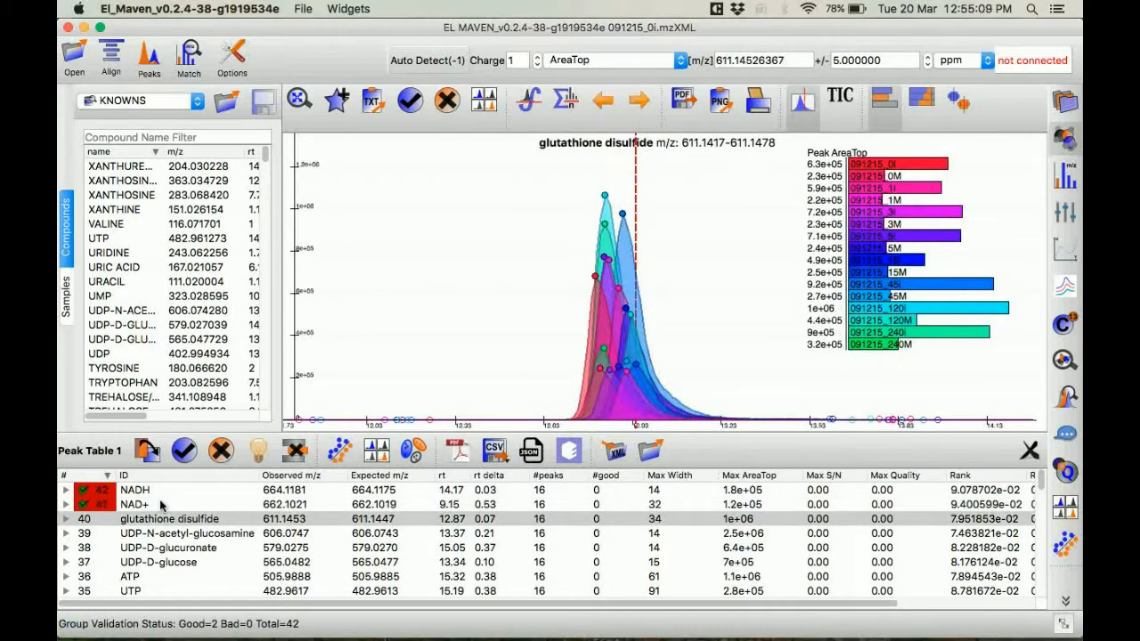
key("b")
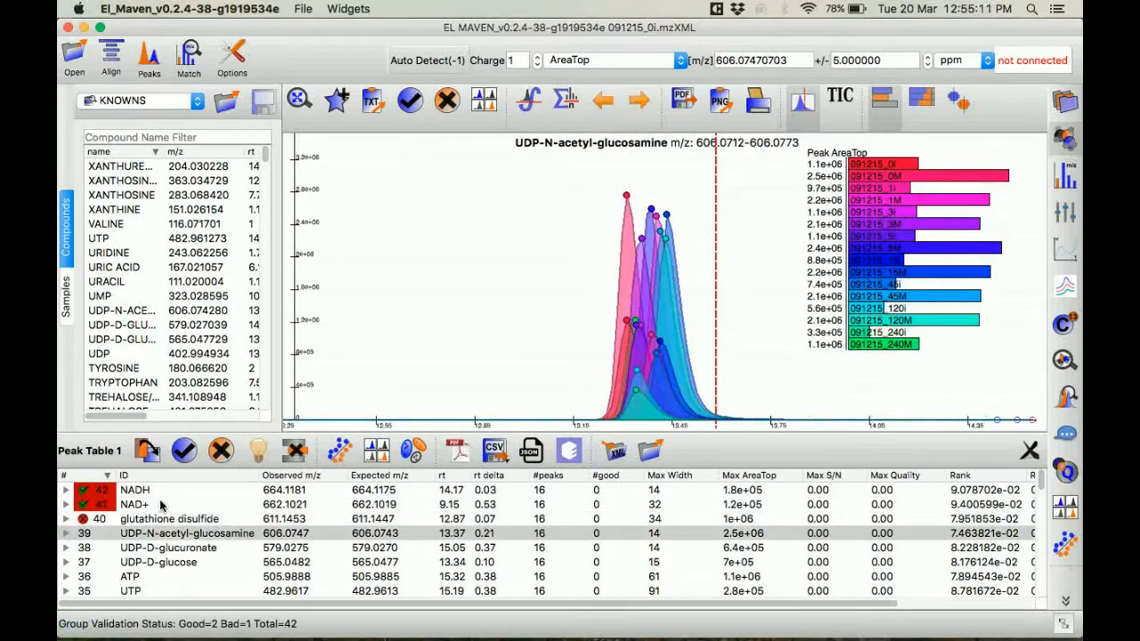
key("Down")
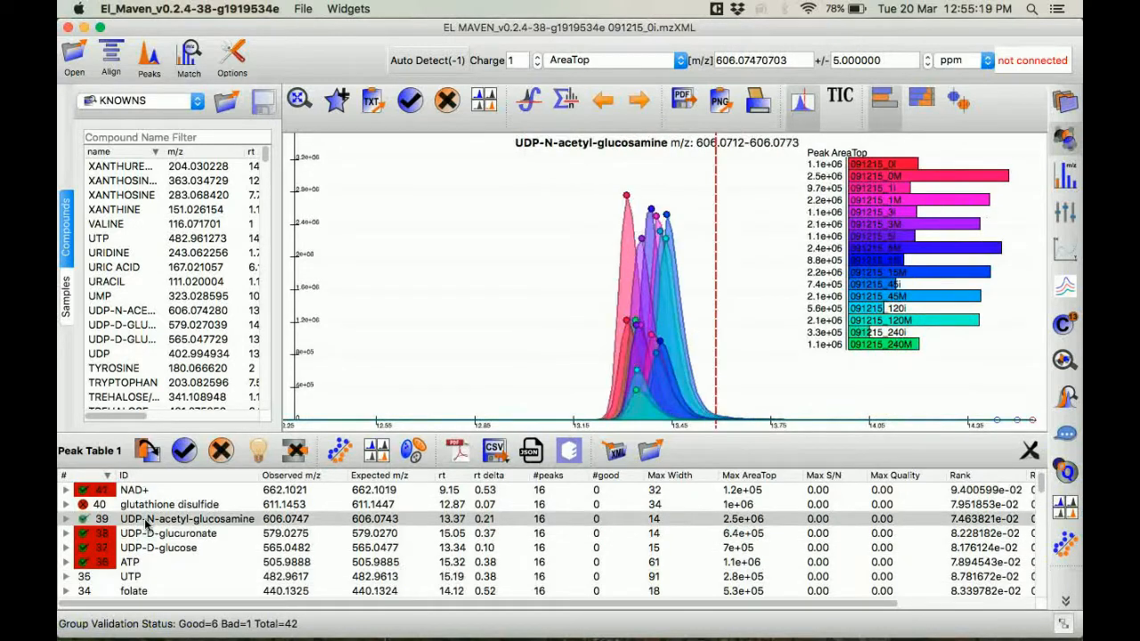
key("Up")
key("Up")
key("Up")
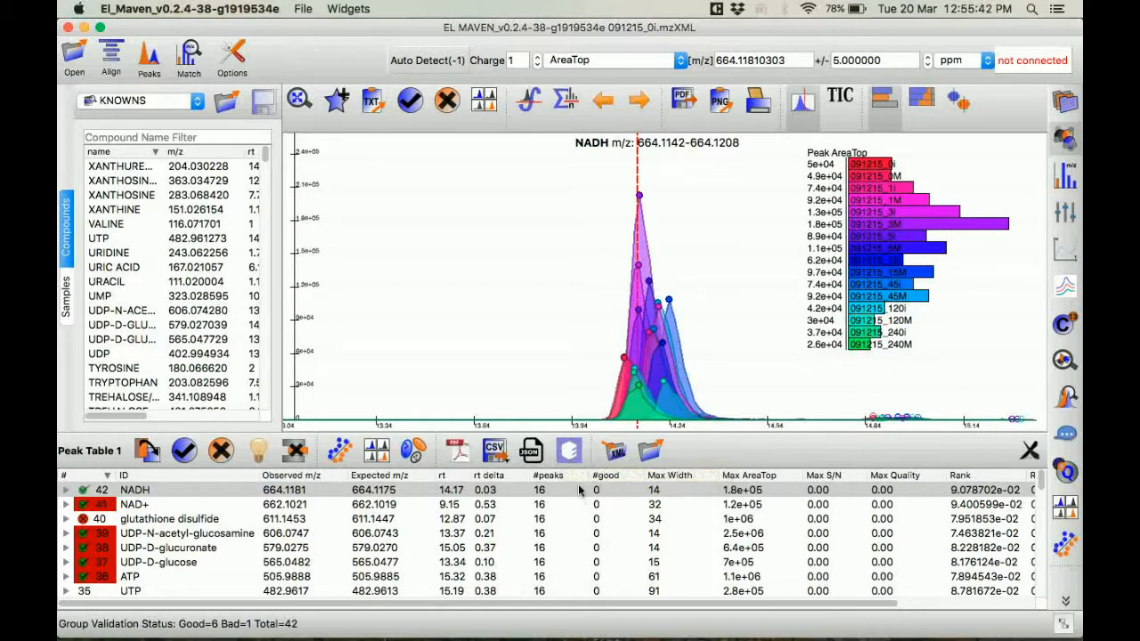
Upload the peak table to Polly under a new project named Demo and go to Polly in Chrome.
left_click(575, 454)
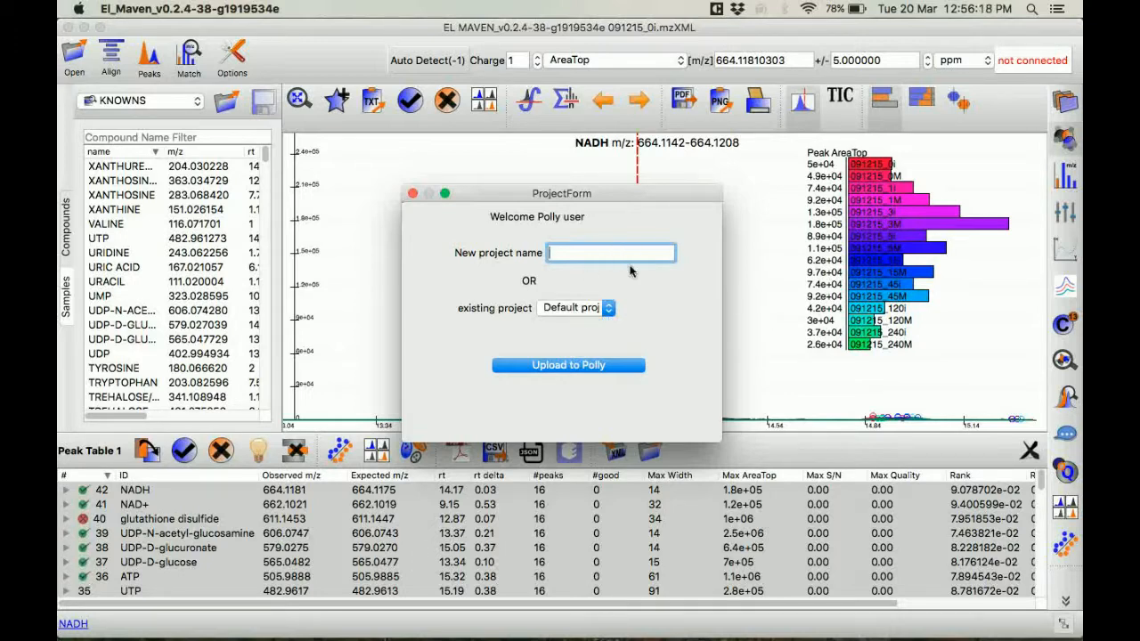
type("emo")
left_click(556, 252)
key("BackSpace")
type("D")
left_click(587, 367)
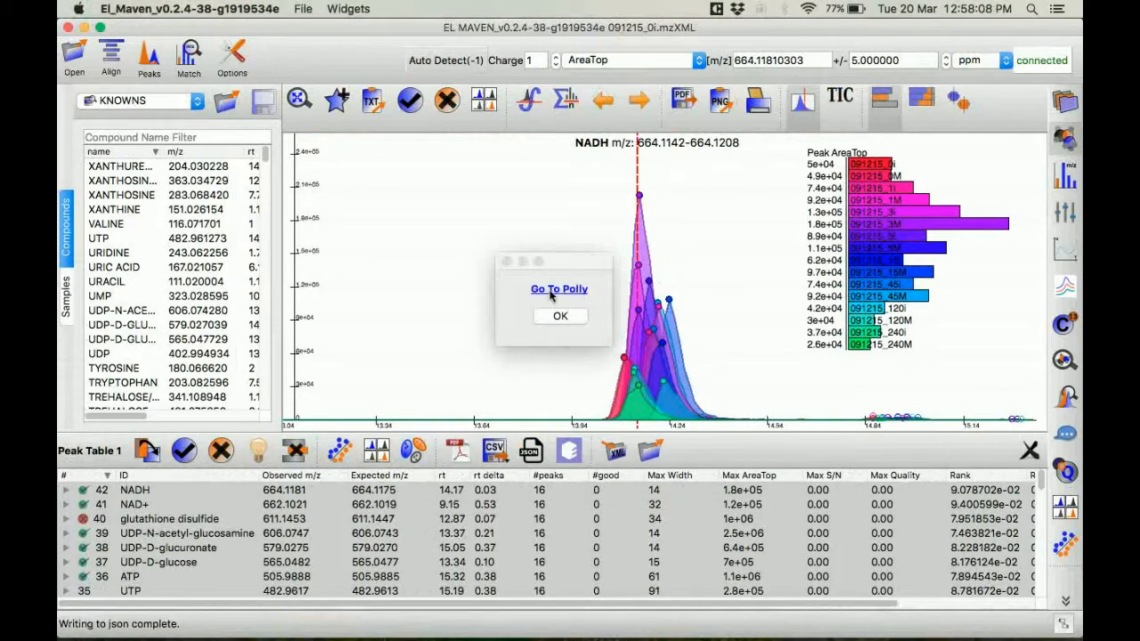
left_click(546, 289)
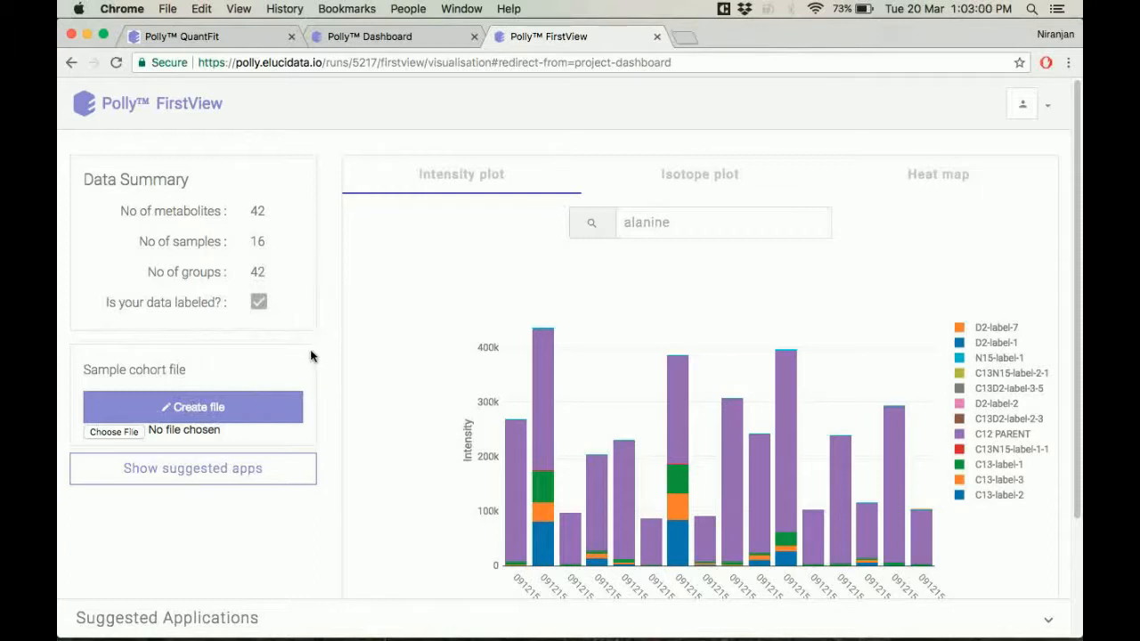
Create a sample cohort file that assigns the samples alternately to the Mock and Viral cohorts, starting with Mock for 091215_5i, and submit it.
left_click(179, 416)
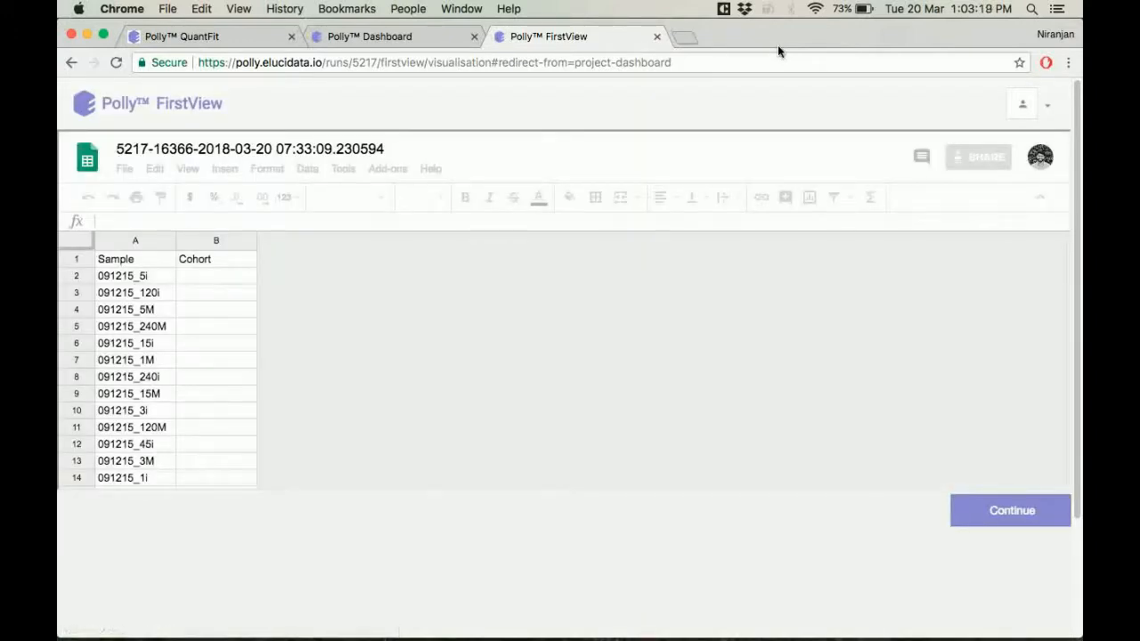
left_click(211, 283)
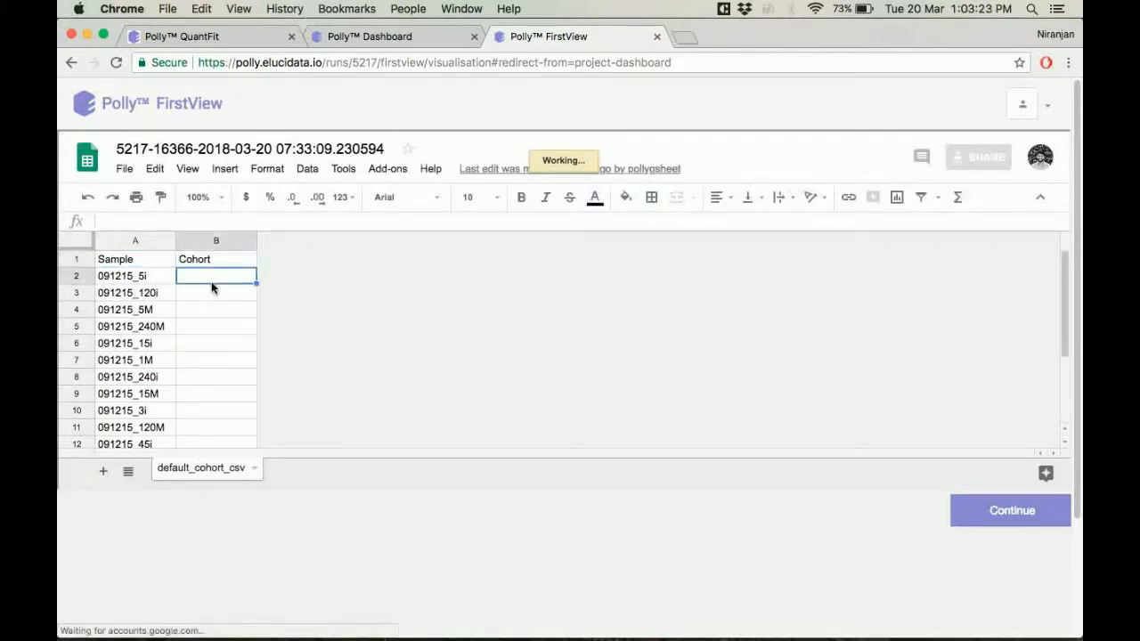
type("Mock")
key("Return")
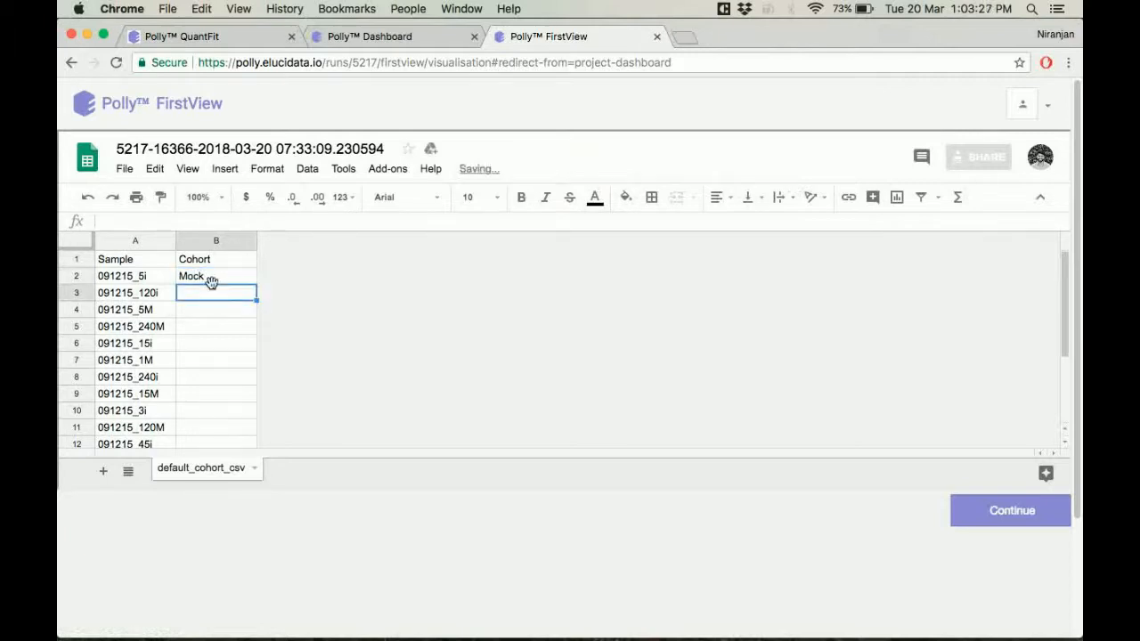
type("Viral")
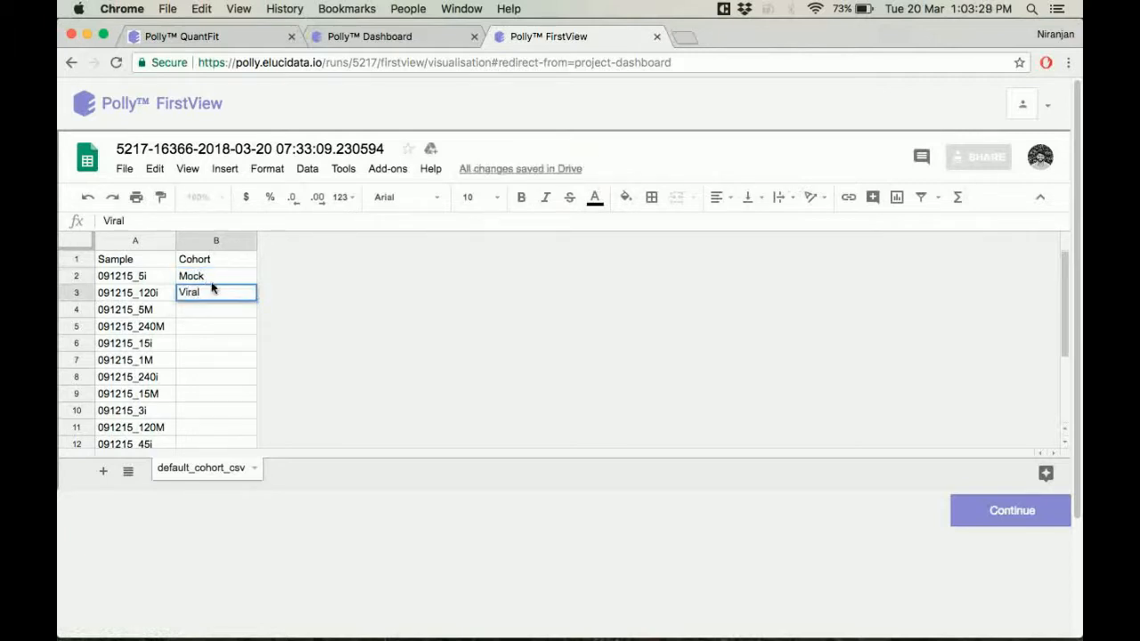
key("Return")
type("Mock")
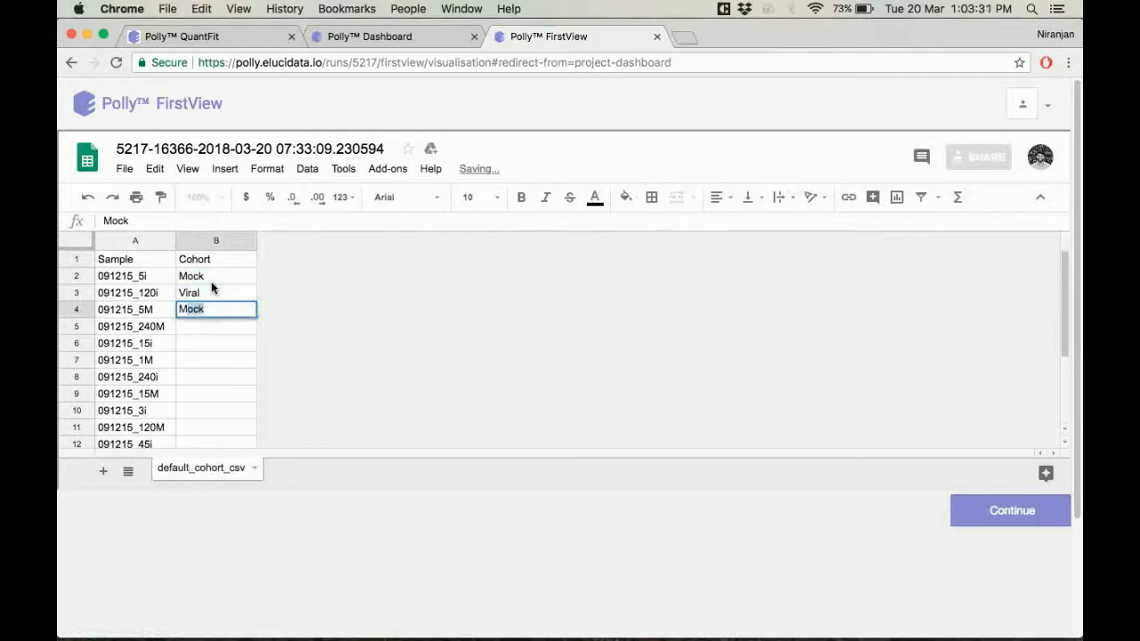
key("Return")
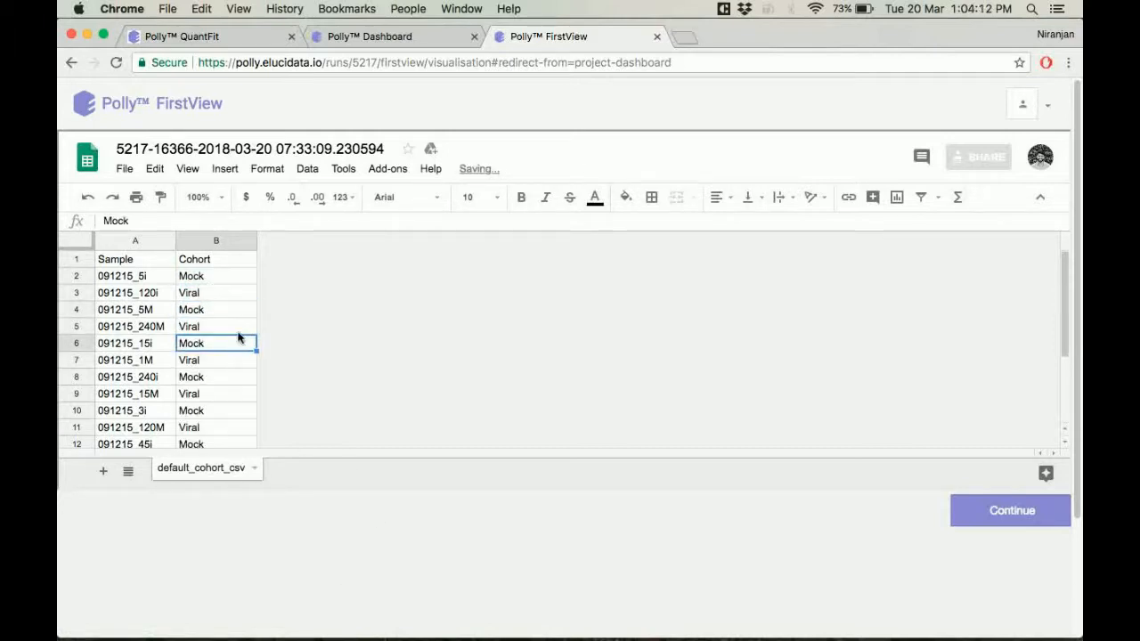
key("Up")
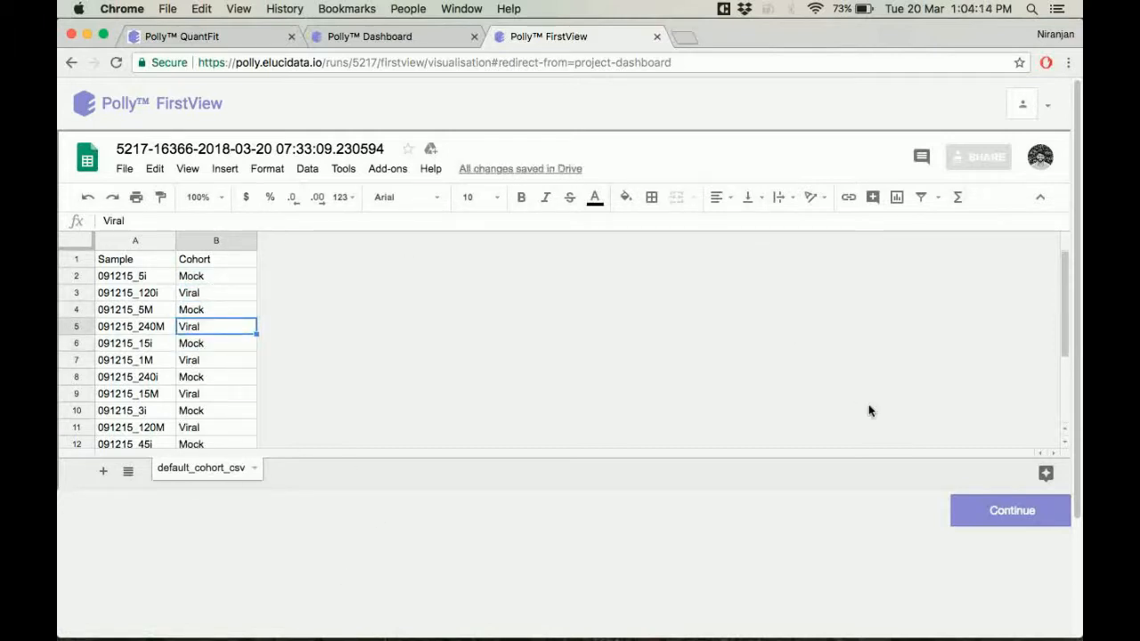
left_click(997, 513)
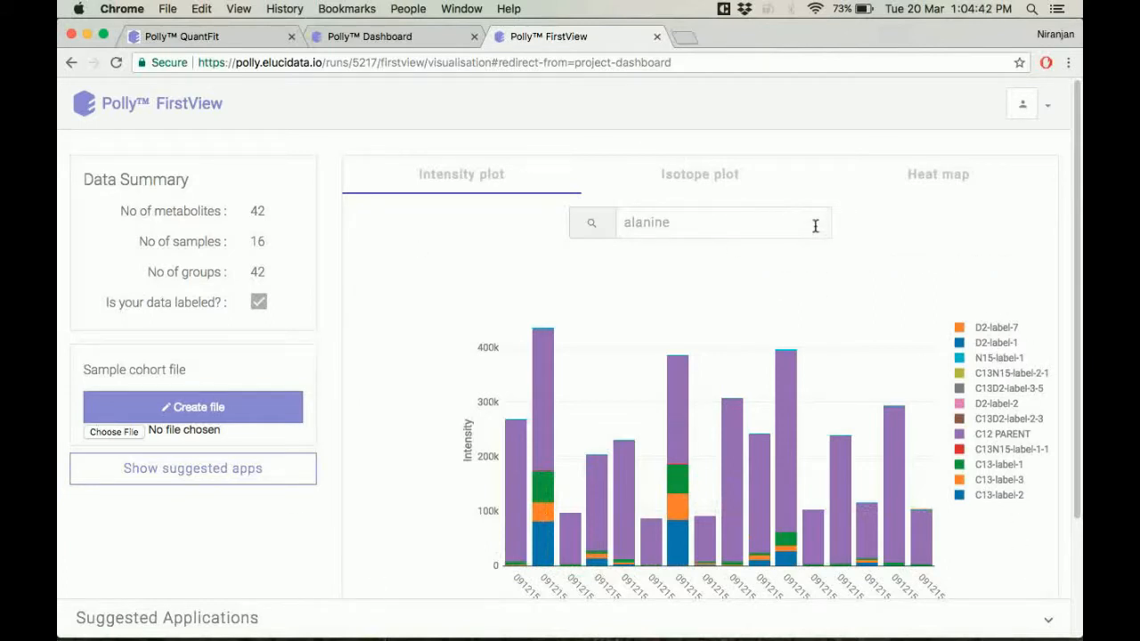
Examine NADH in the intensity and isotope plots, view the metabolite heat map, and return to the intensity plot.
left_click(726, 223)
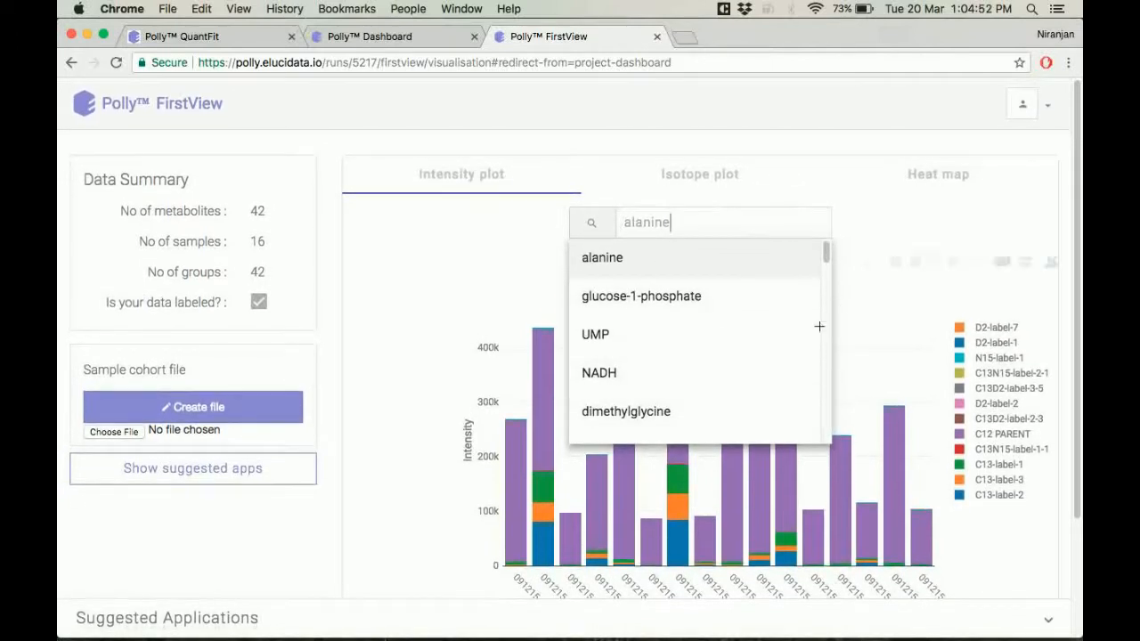
left_click(642, 385)
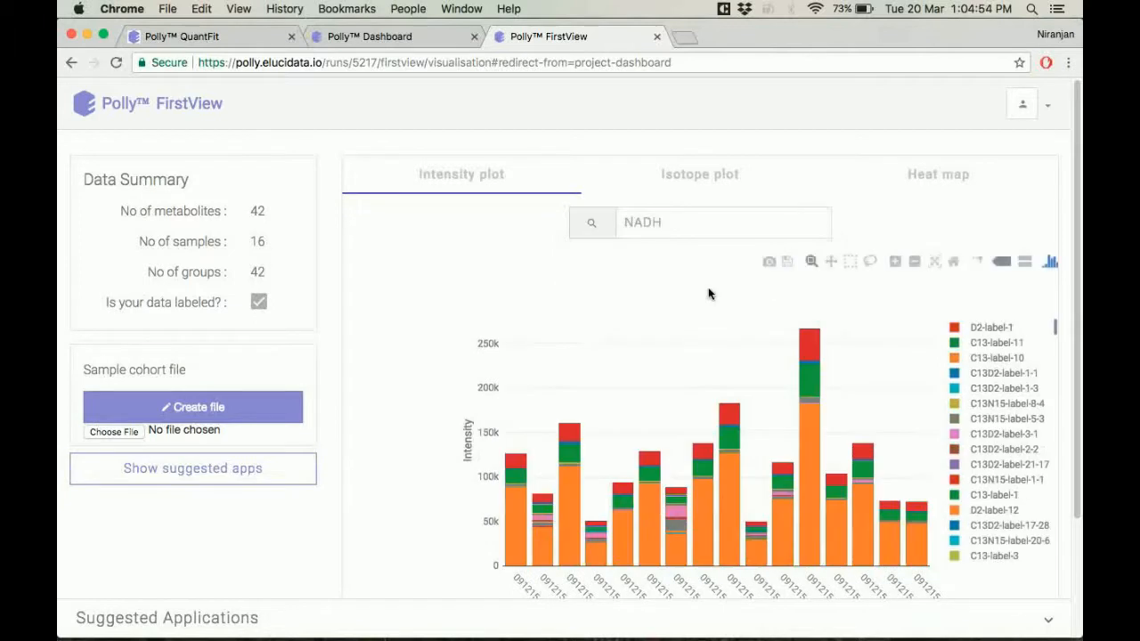
left_click(695, 178)
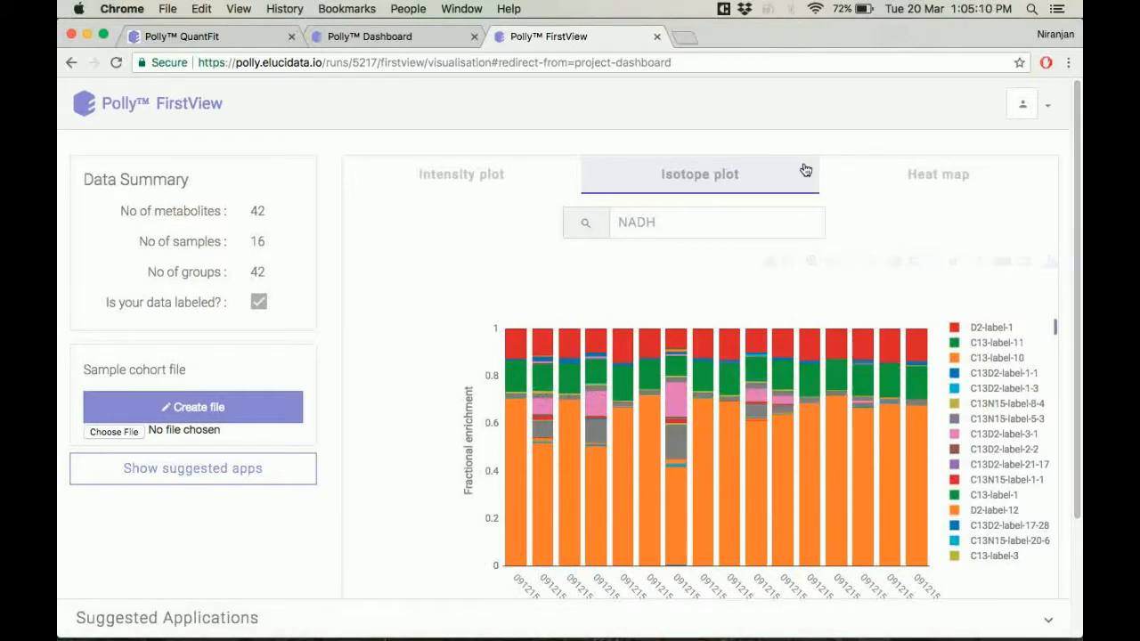
left_click(958, 184)
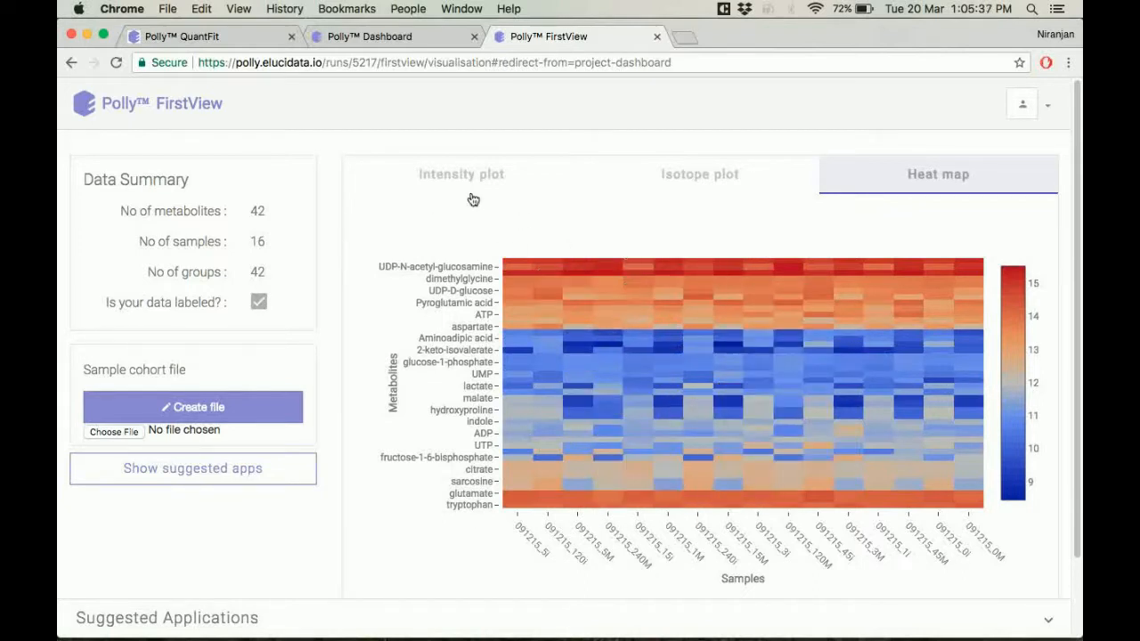
left_click(433, 190)
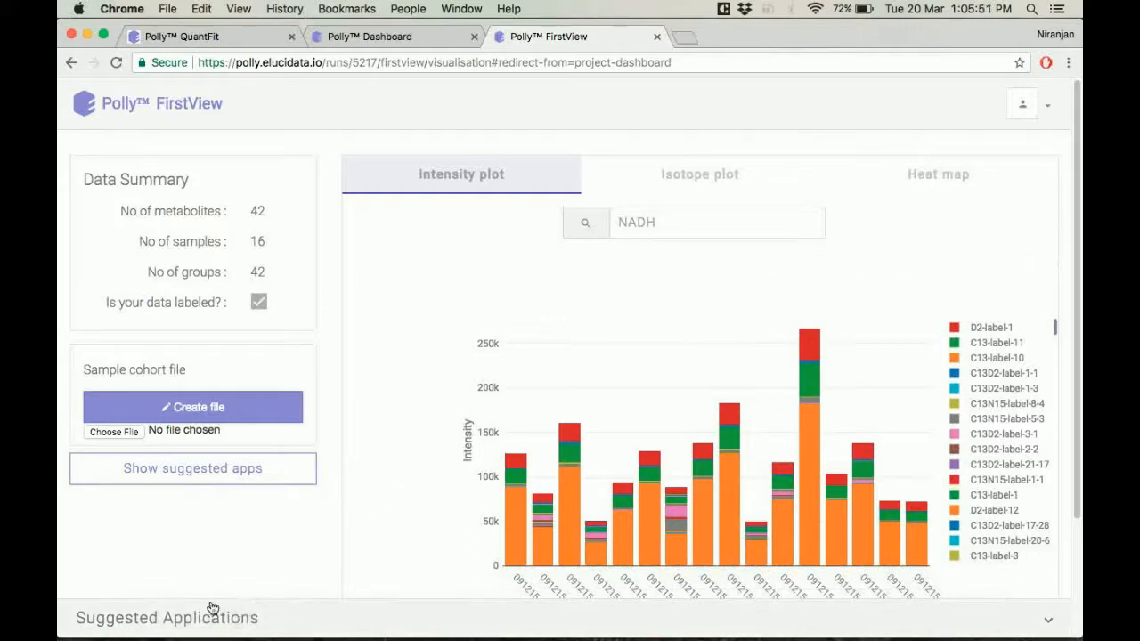
Expand the suggested applications for the uploaded data.
left_click(157, 620)
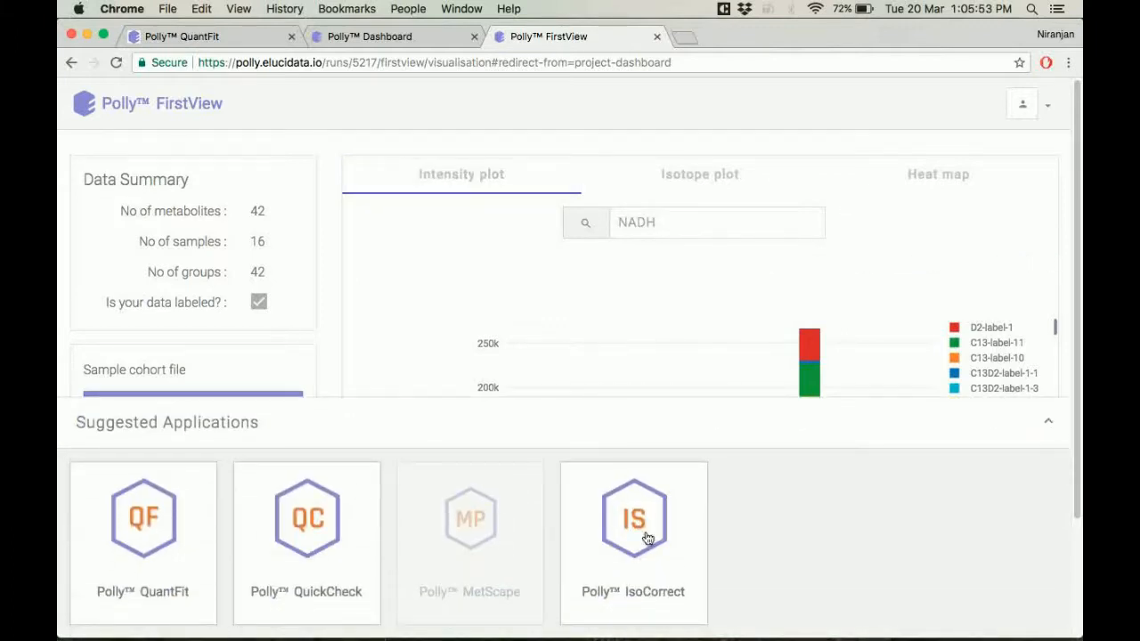